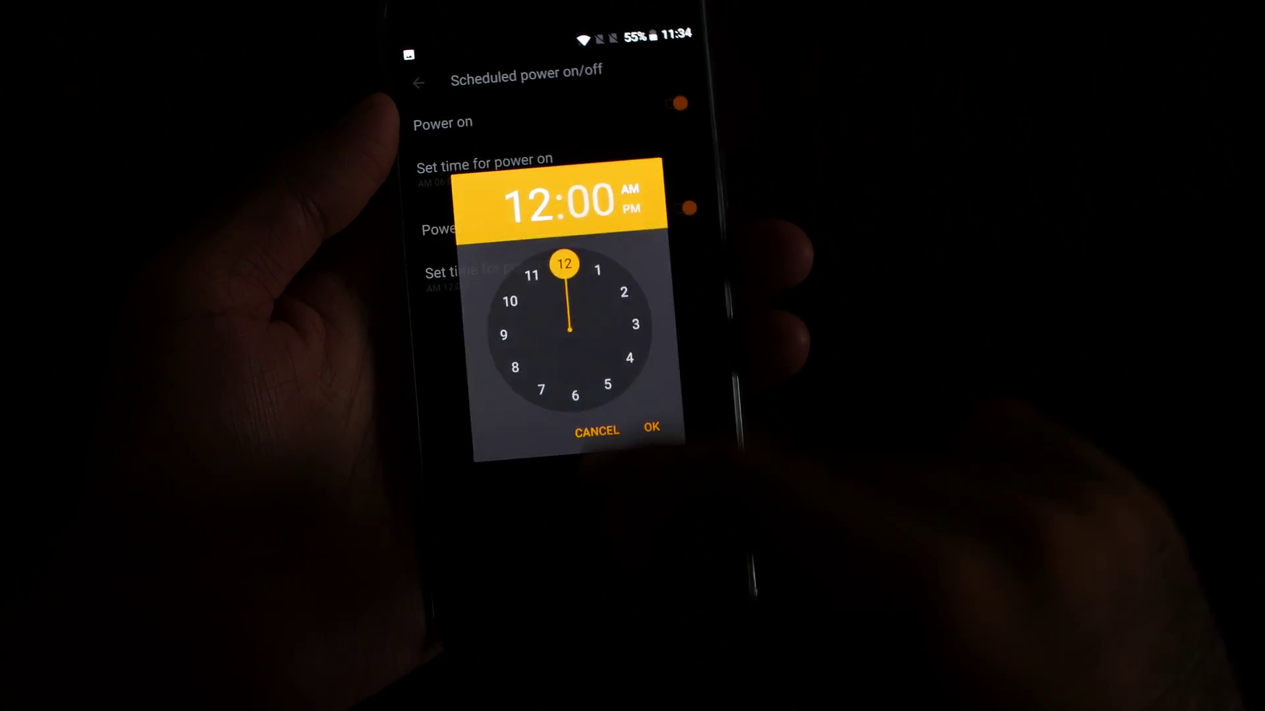
- Close the power-off clock and set the power-on time to 4:00 AM, correcting an initial 3:30
left_click(569, 576)
left_click(483, 175)
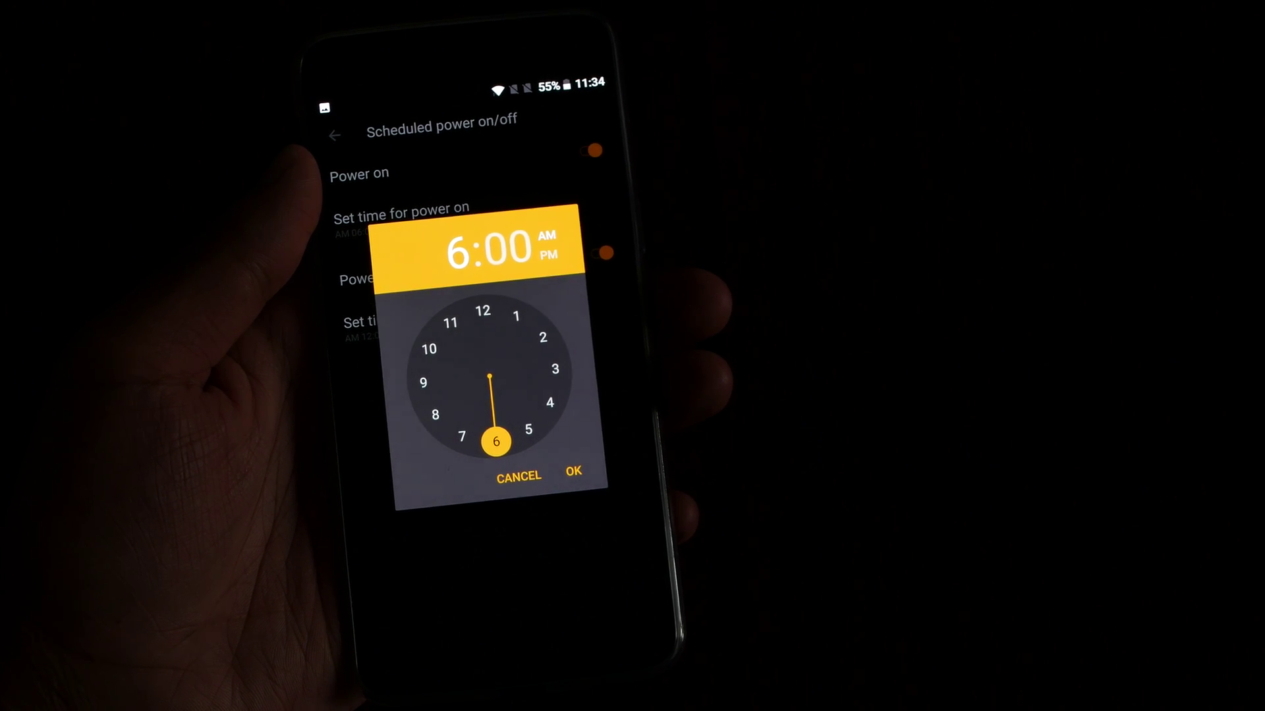
left_click(559, 371)
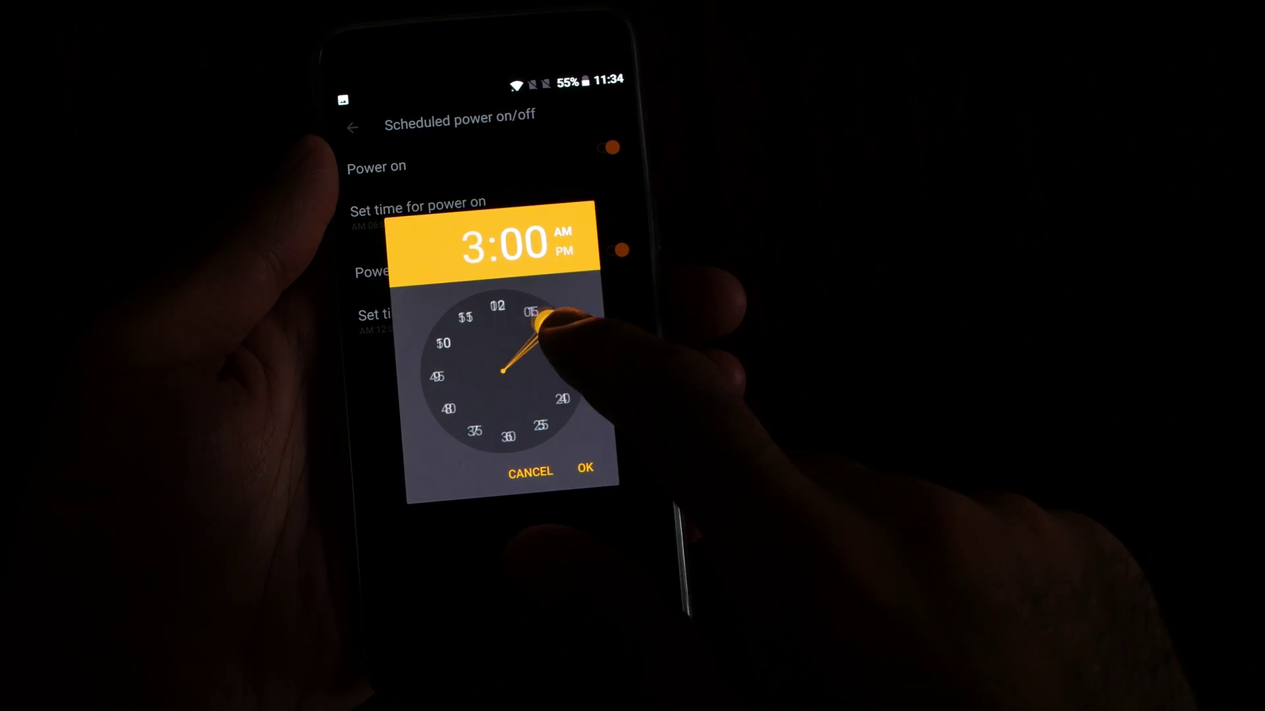
left_click_drag(480, 301, 568, 374)
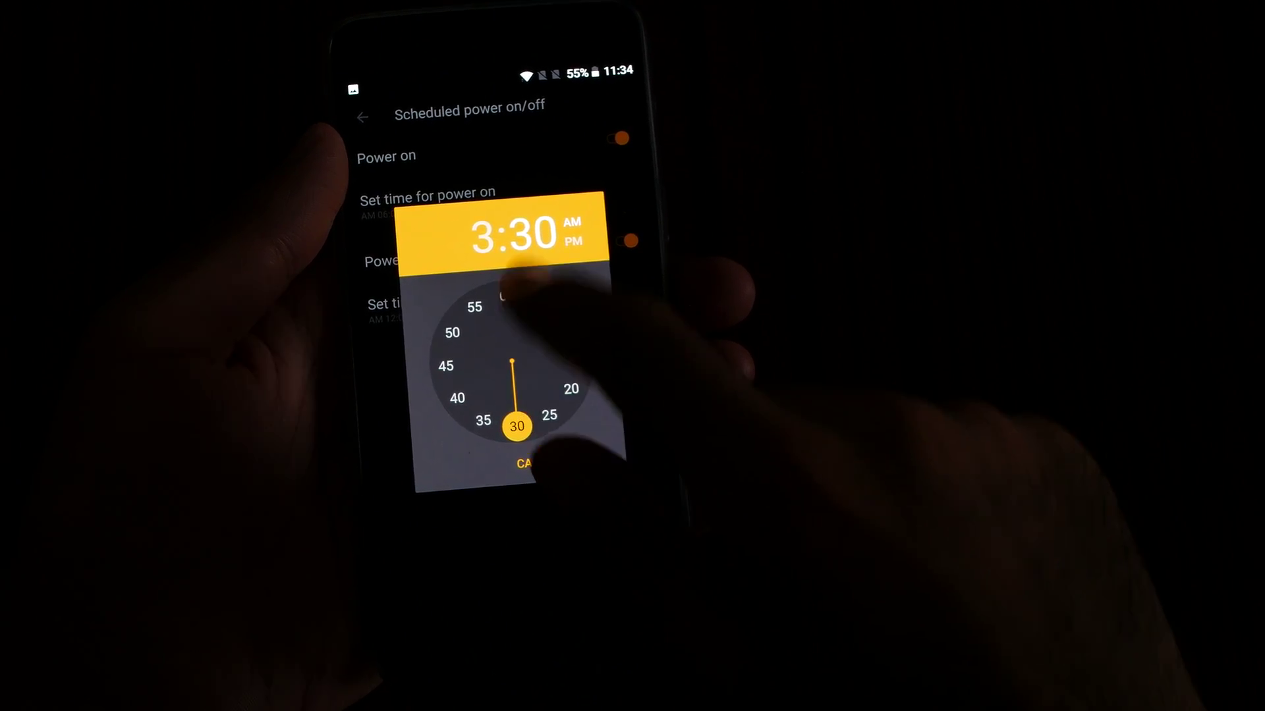
left_click(484, 239)
left_click(578, 390)
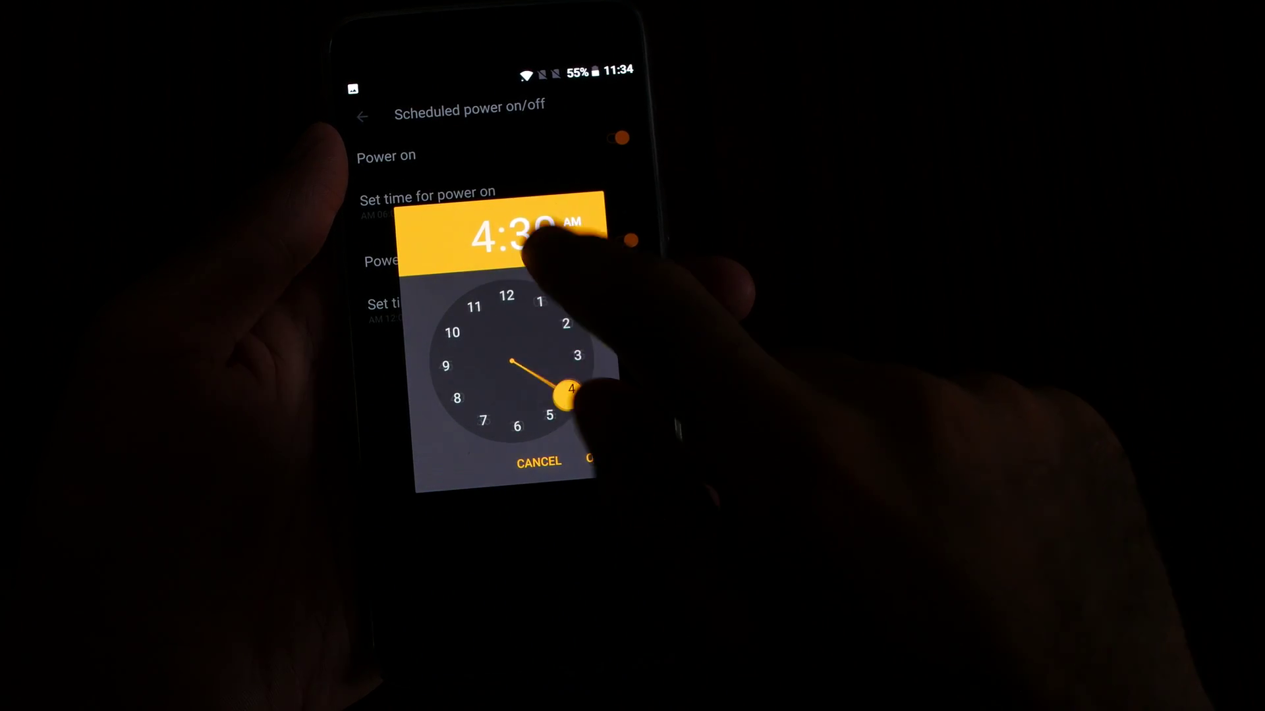
left_click(569, 350)
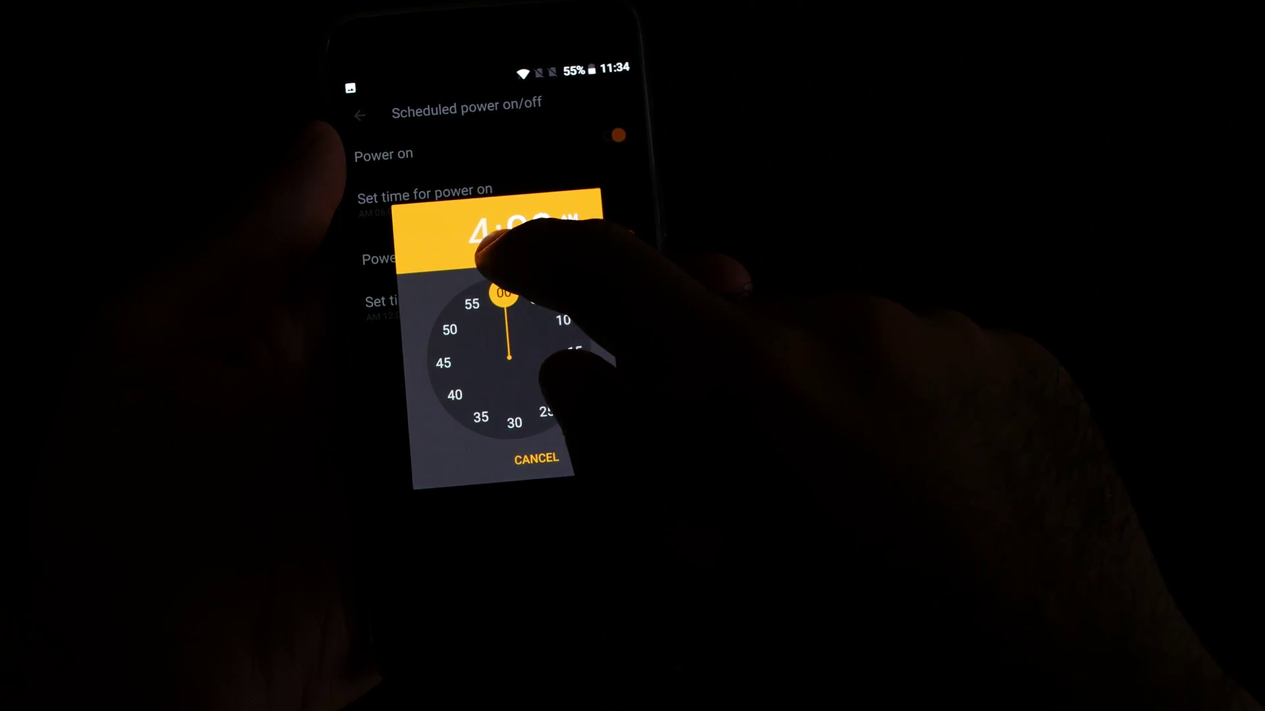